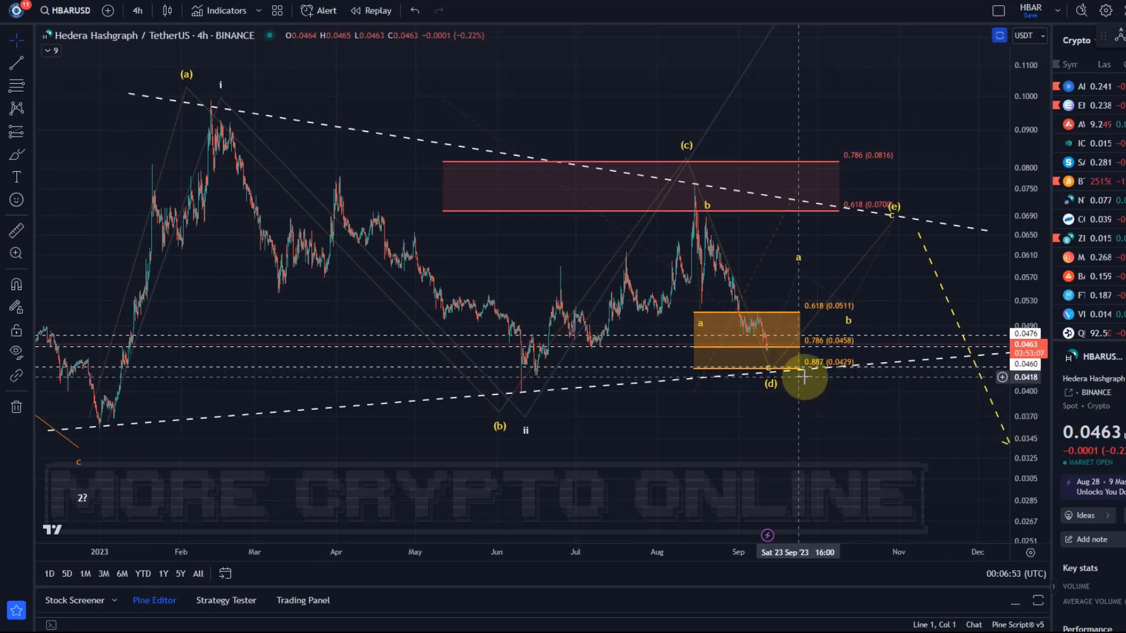
# - Examine the triangle structure on the HBAR 4-hour chart, from the early-2023 low through the wave (d) support zone to the projected wave 2
pyautogui.moveTo(1026, 405); pyautogui.dragTo(1063, 173)
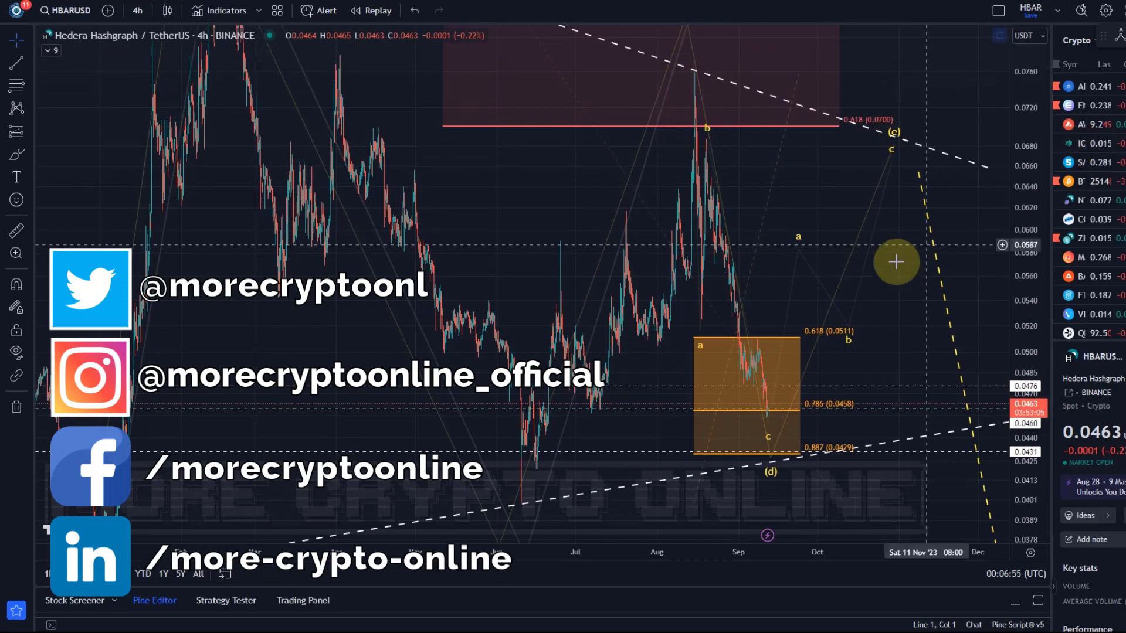
pyautogui.scroll(6, 802, 322)
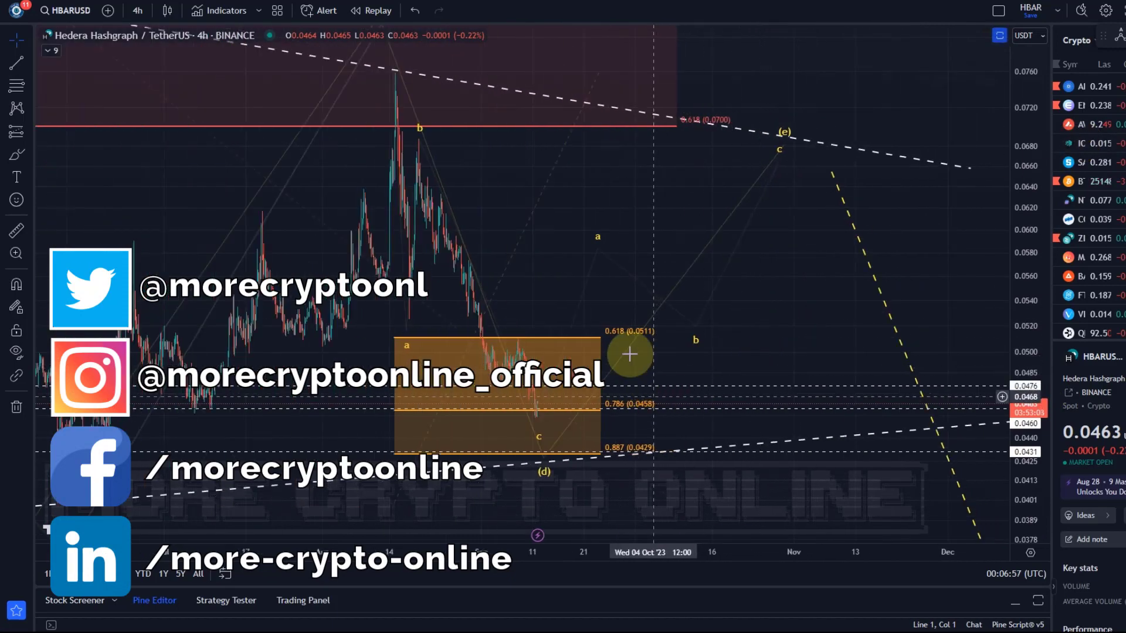
pyautogui.moveTo(571, 301); pyautogui.dragTo(698, 228)
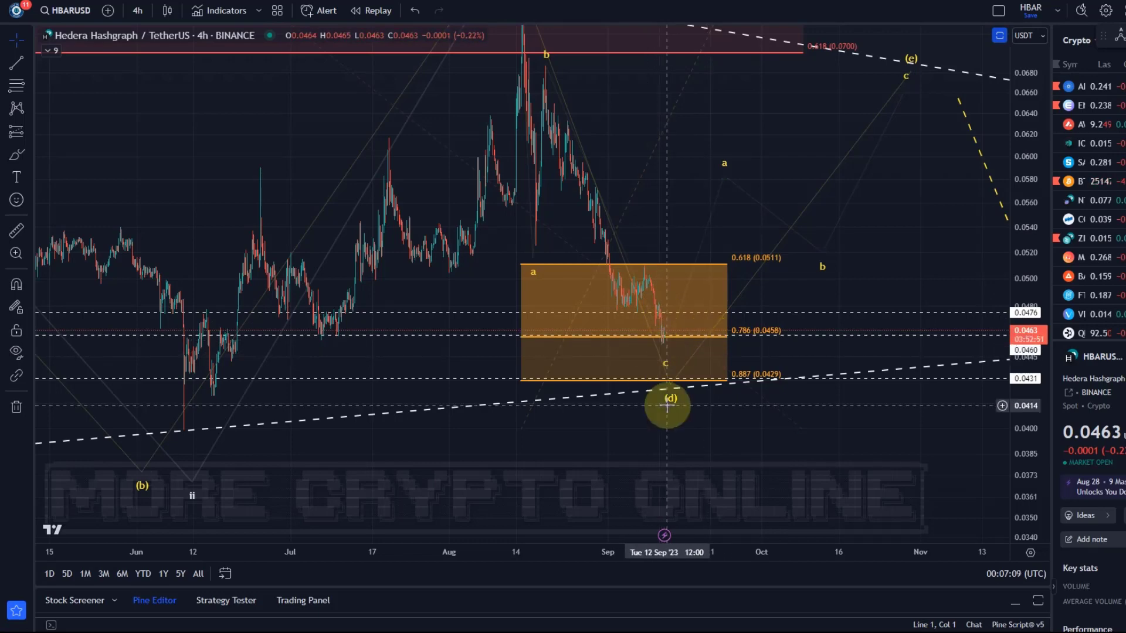
pyautogui.scroll(-5, 729, 360)
pyautogui.moveTo(1018, 156); pyautogui.dragTo(975, 503)
pyautogui.moveTo(814, 359); pyautogui.dragTo(723, 384)
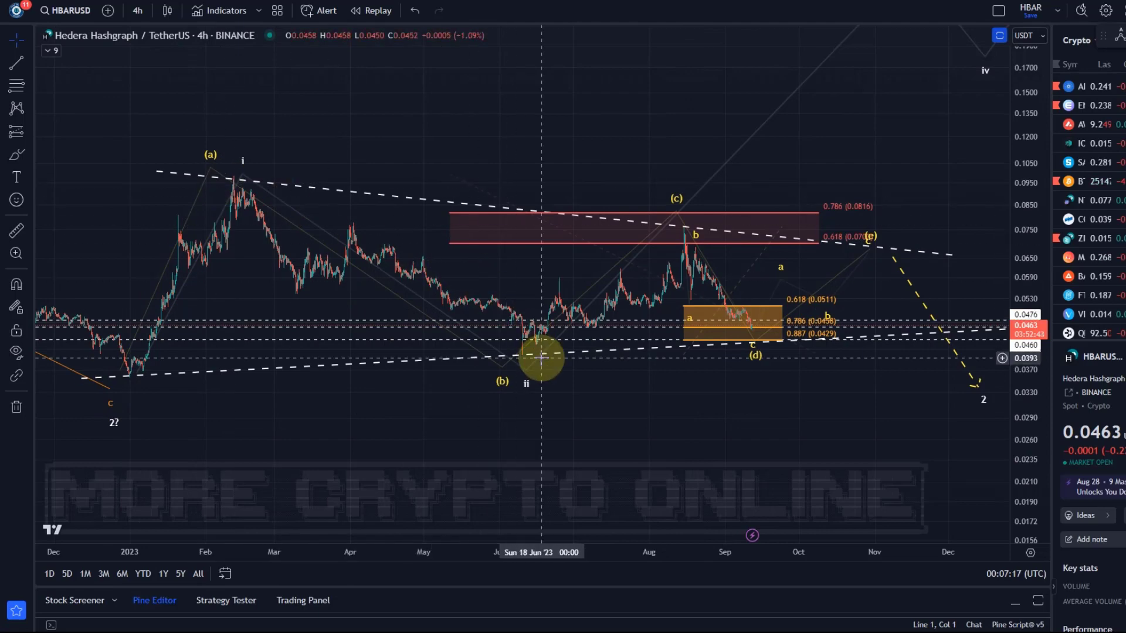
pyautogui.click(679, 219)
pyautogui.click(751, 316)
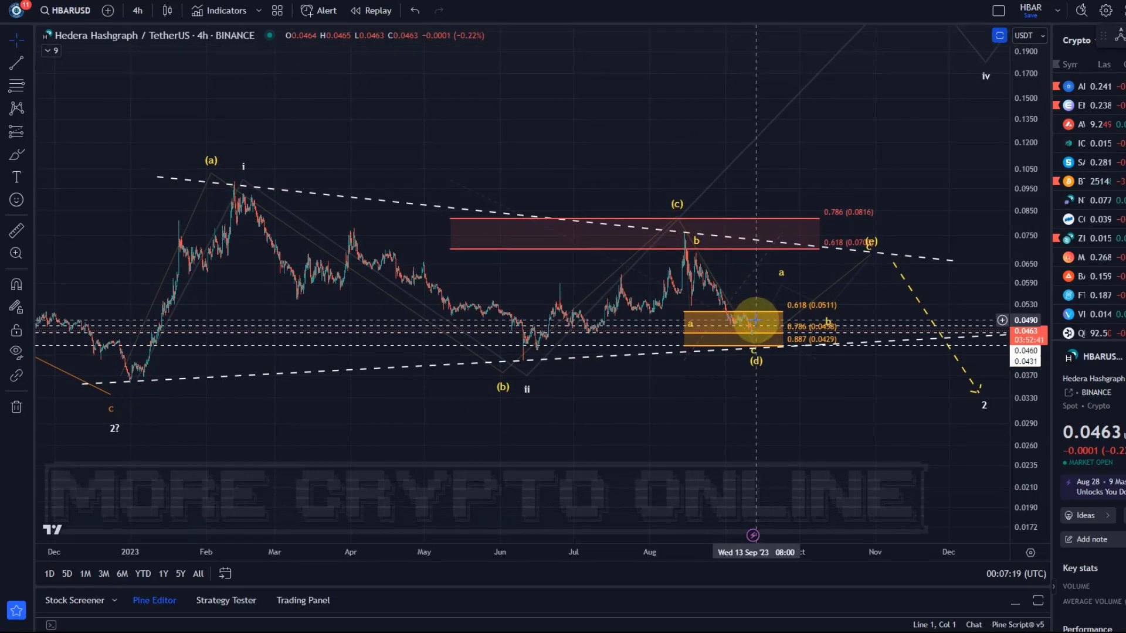
pyautogui.moveTo(805, 404); pyautogui.dragTo(679, 387)
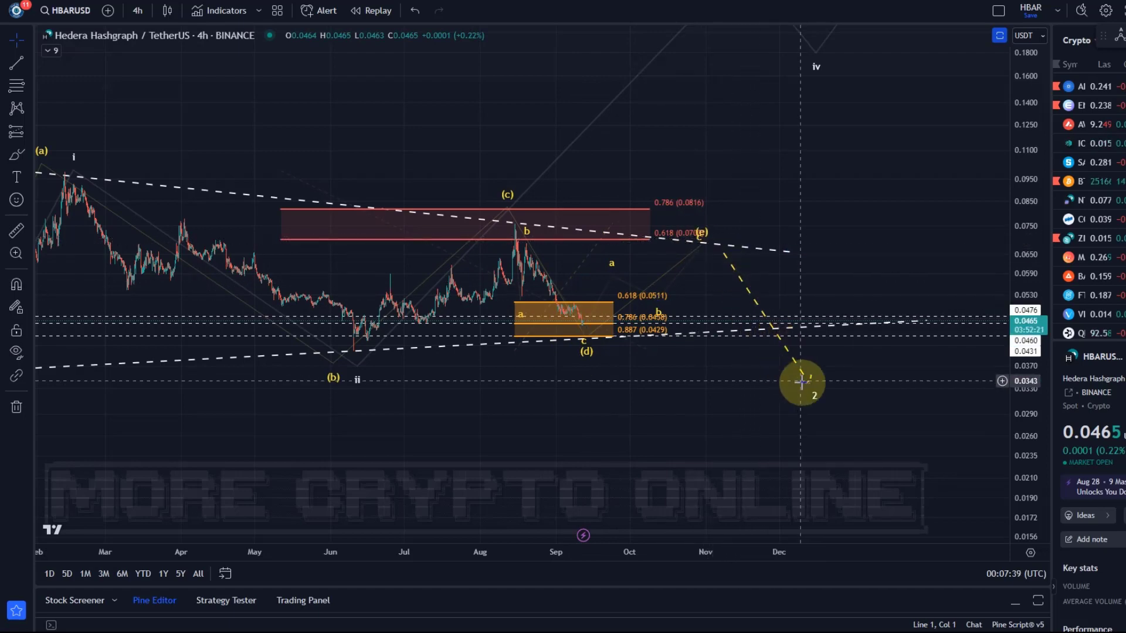
pyautogui.scroll(-3, 828, 395)
pyautogui.moveTo(477, 402); pyautogui.dragTo(812, 395)
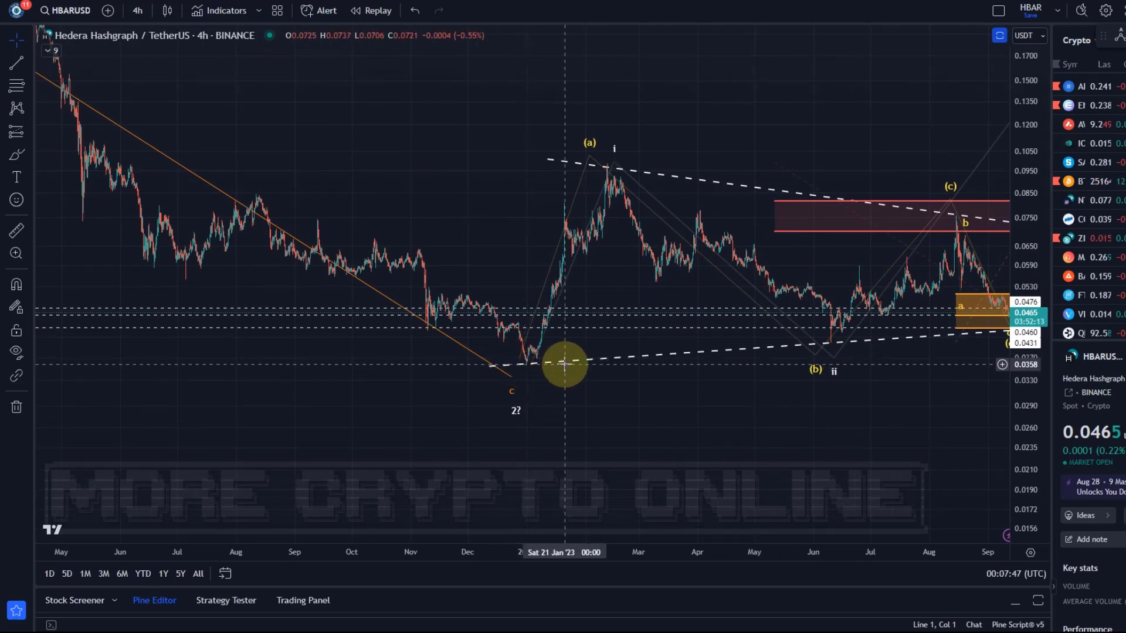
pyautogui.scroll(4, 897, 379)
pyautogui.moveTo(871, 370); pyautogui.dragTo(557, 389)
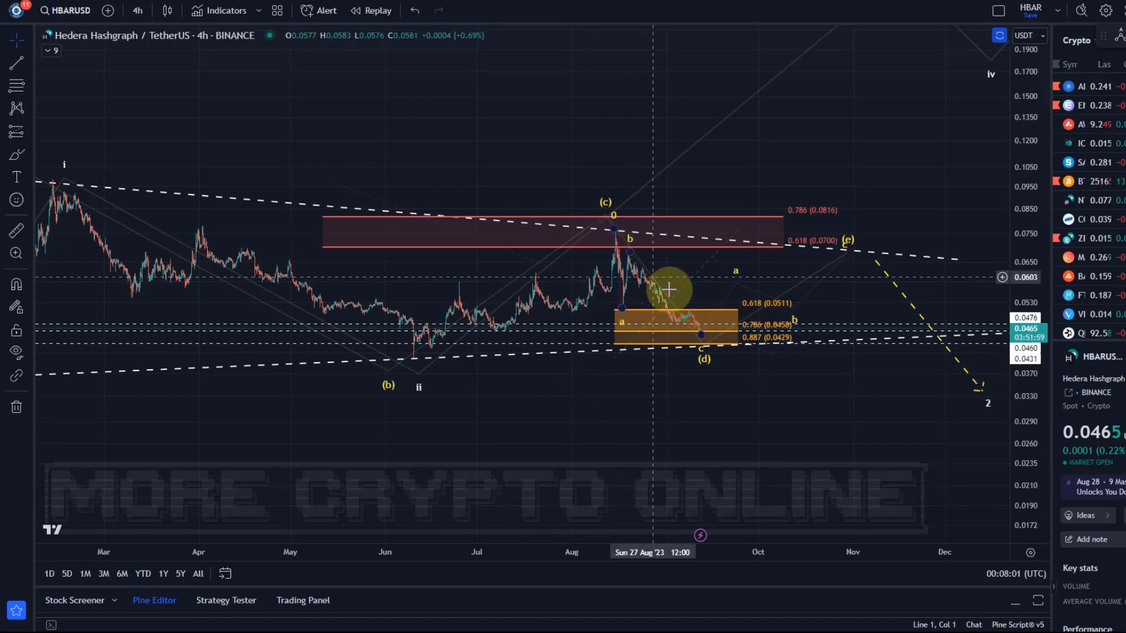
# - Inspect the a-b-c decline from the wave (c) high into the orange Fibonacci support zone at wave (d)
pyautogui.moveTo(1016, 422); pyautogui.dragTo(1076, 9)
pyautogui.scroll(5, 762, 279)
pyautogui.scroll(3, 667, 334)
pyautogui.moveTo(619, 346); pyautogui.dragTo(873, 203)
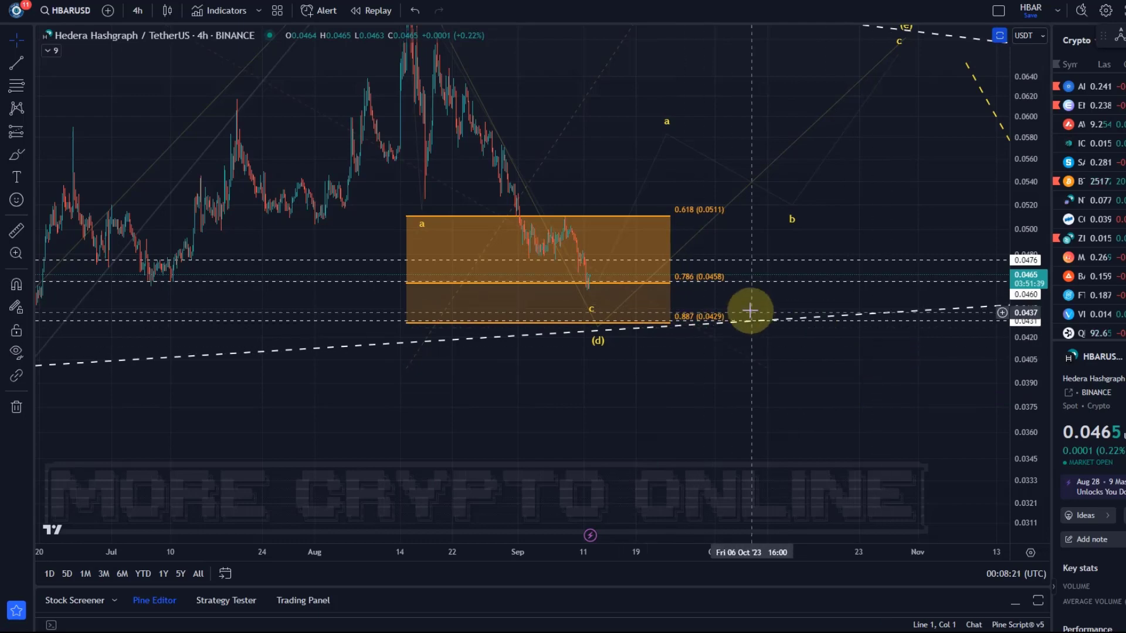
pyautogui.scroll(-4, 790, 323)
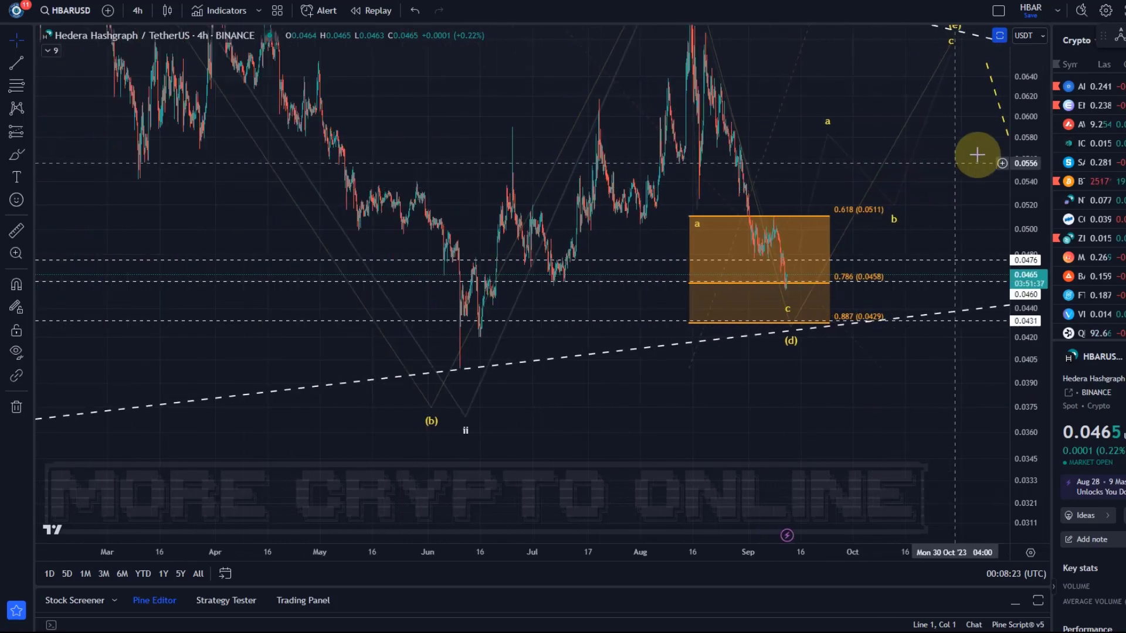
pyautogui.scroll(3, 903, 129)
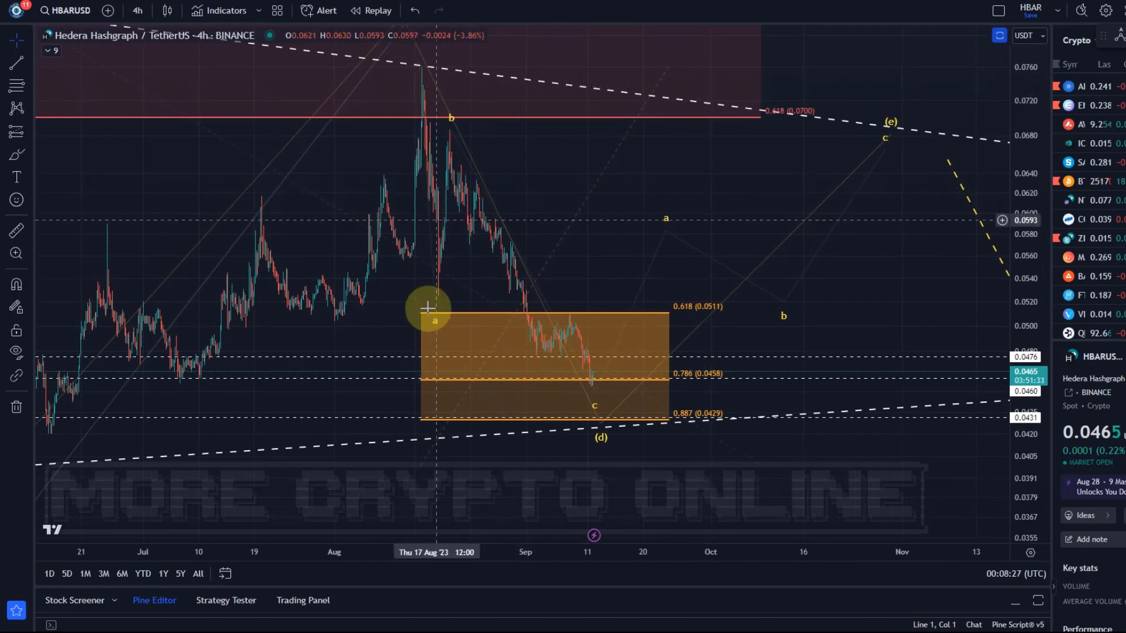
pyautogui.click(594, 393)
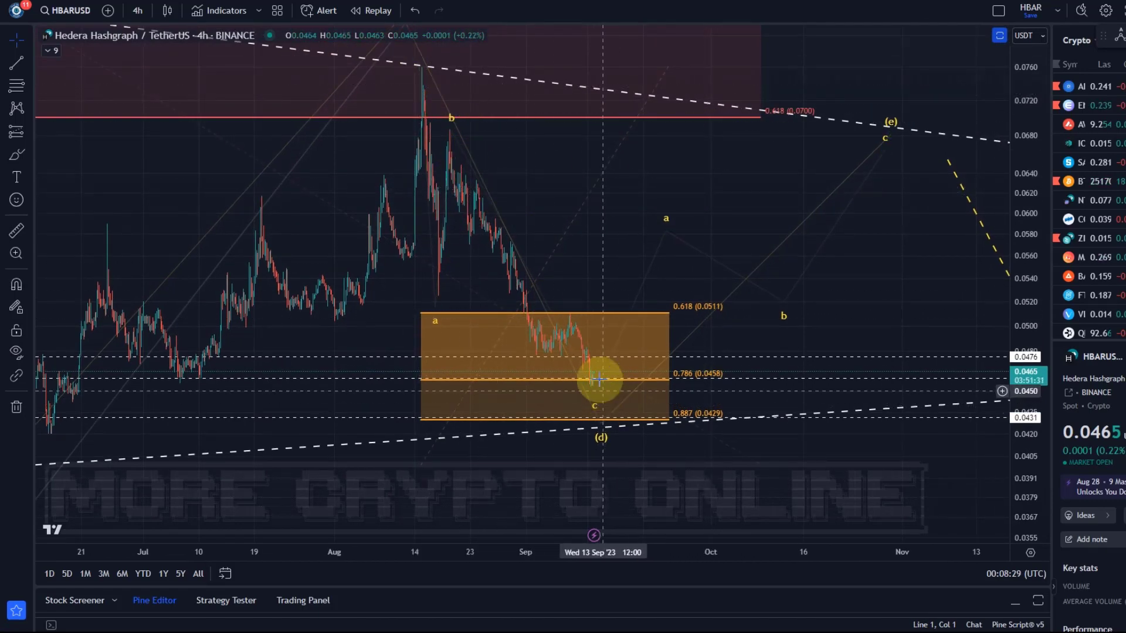
pyautogui.moveTo(649, 194); pyautogui.dragTo(614, 216)
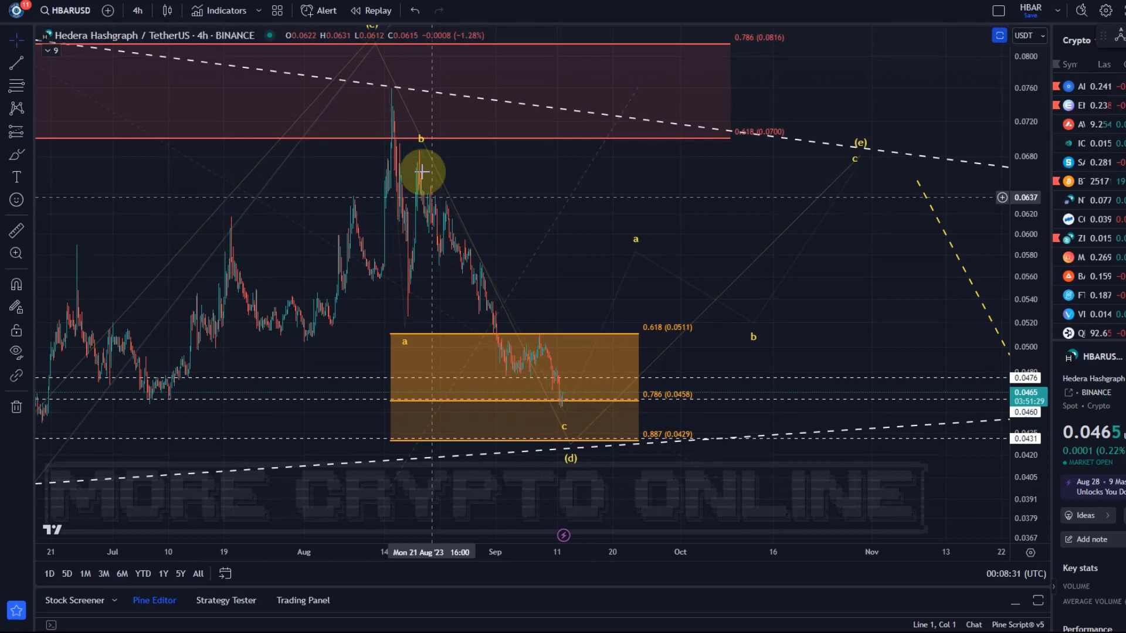
# - Sketch a five-wave Elliott impulse over the decline near wave b, from about 0.0675 down to 0.0453, and delete it
pyautogui.click(30, 134)
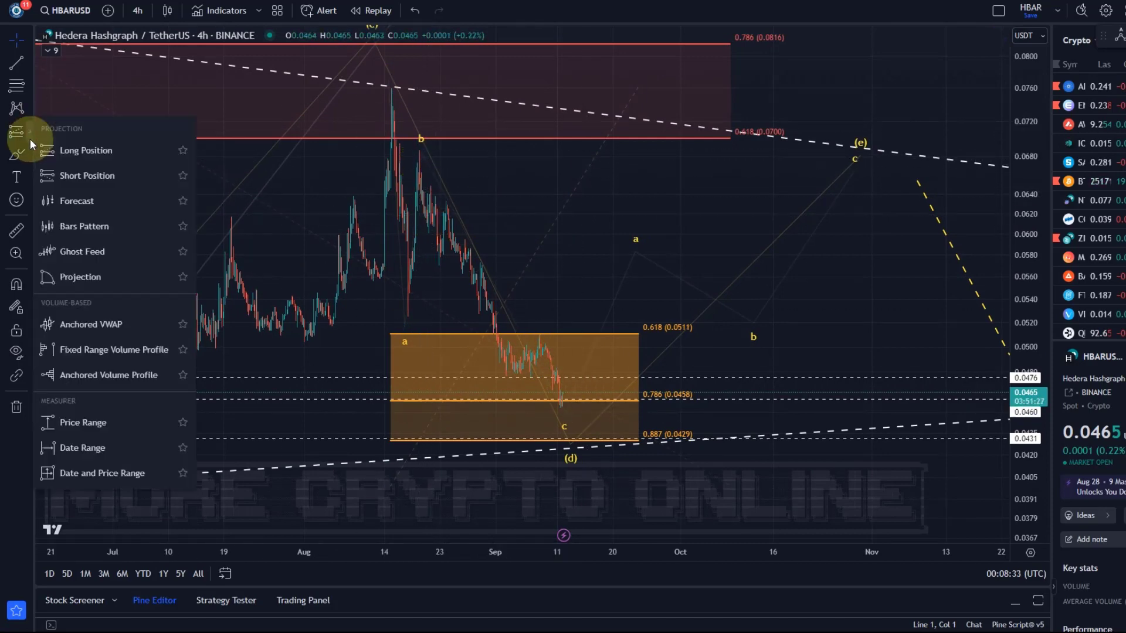
pyautogui.click(35, 110)
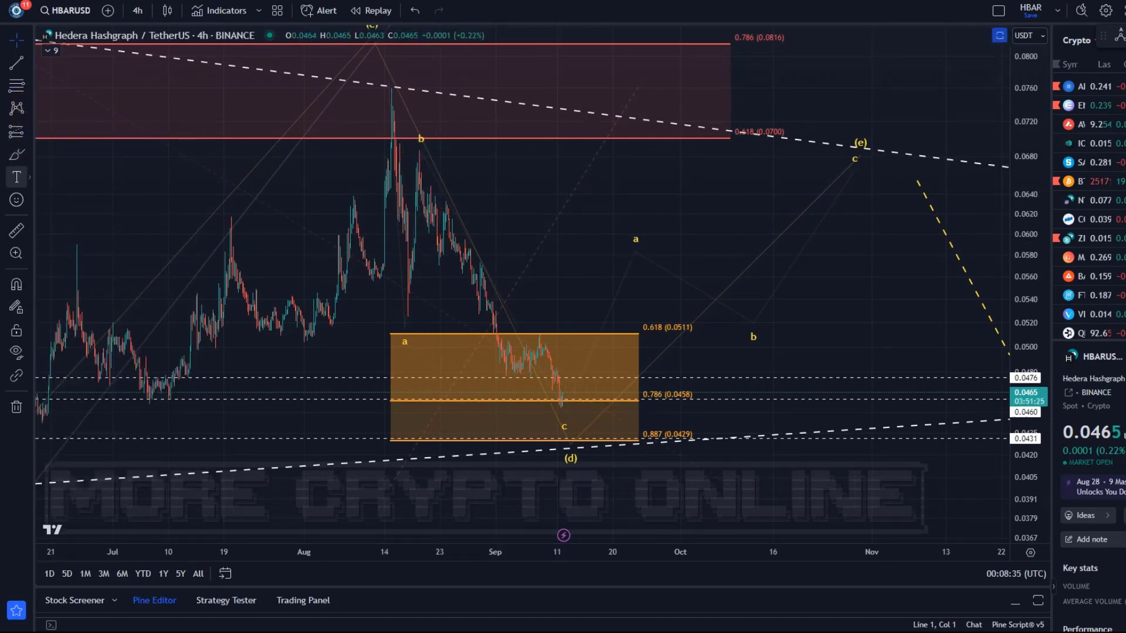
pyautogui.click(27, 108)
pyautogui.click(75, 291)
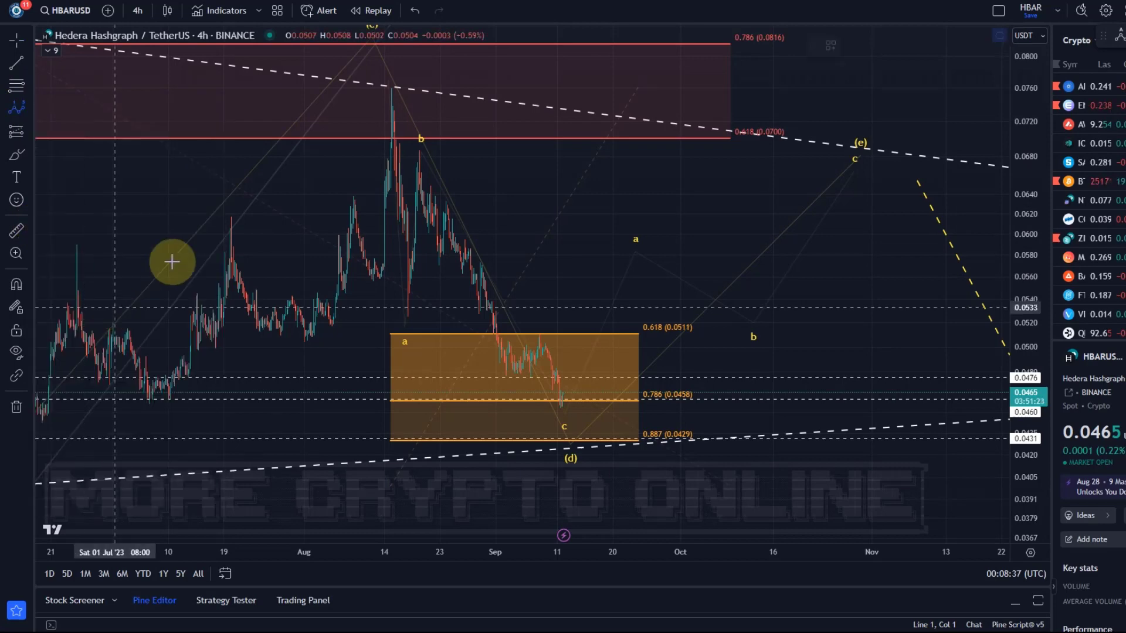
pyautogui.click(423, 233)
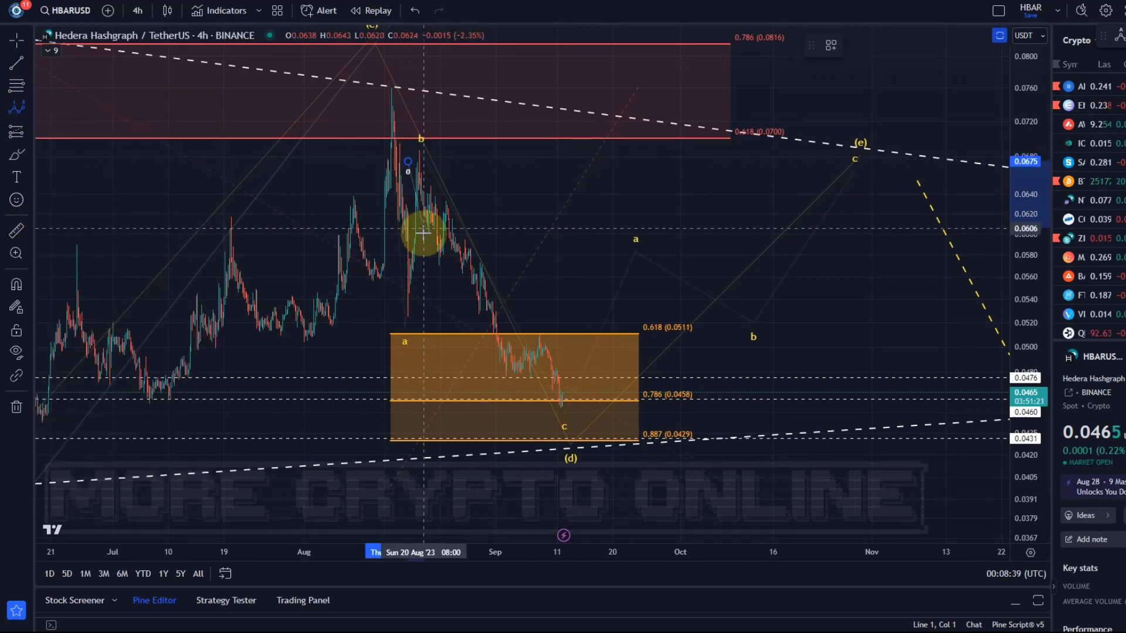
pyautogui.click(435, 189)
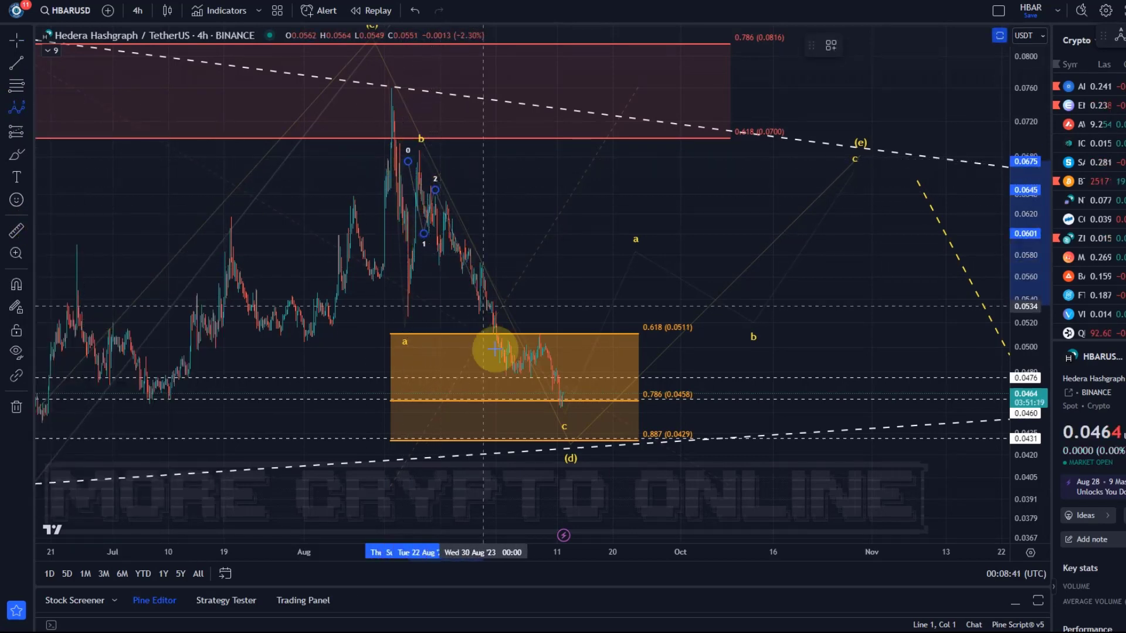
pyautogui.click(510, 380)
pyautogui.click(542, 346)
pyautogui.click(566, 408)
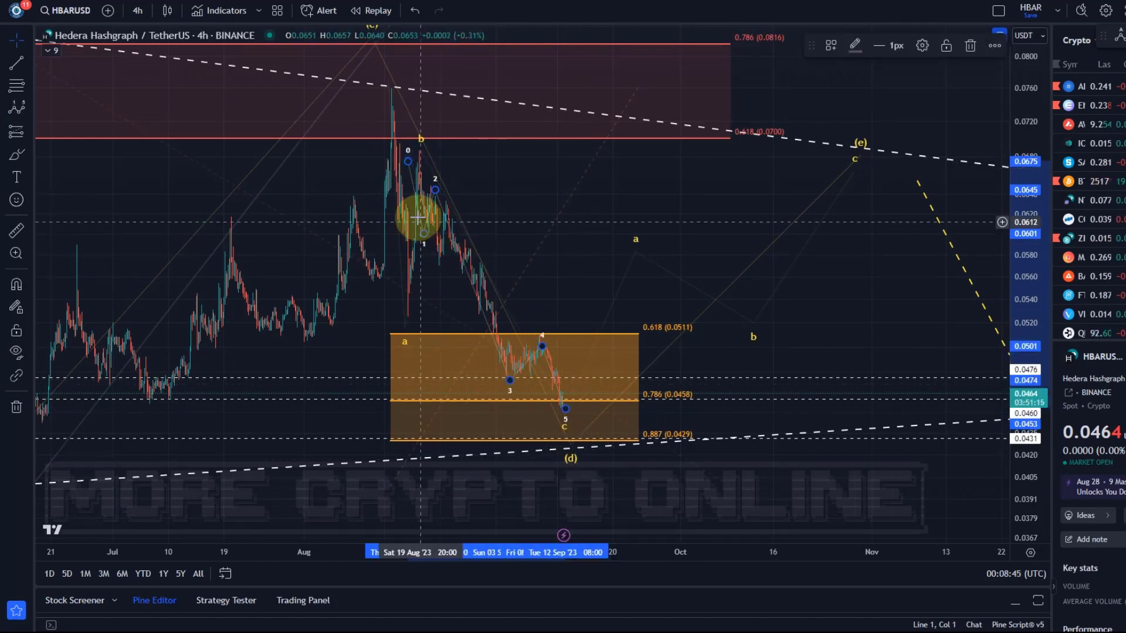
pyautogui.click(526, 367)
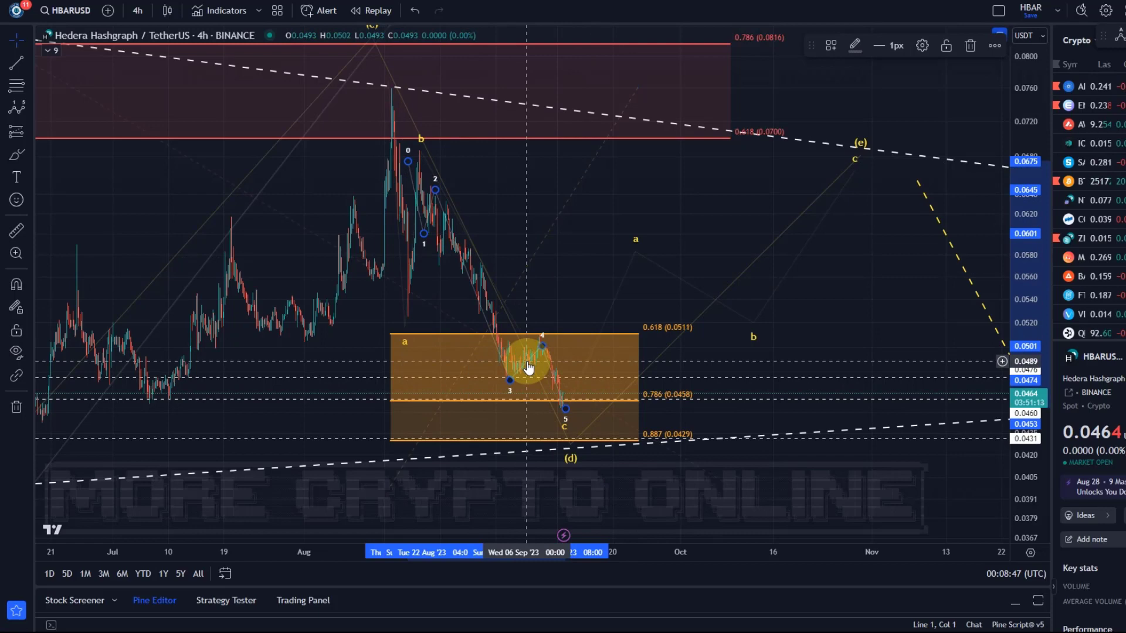
pyautogui.press('Delete')
# - Review the full triangle between the dashed trendlines, including the projected wave (e) and the drop to wave 2
pyautogui.scroll(-5, 573, 335)
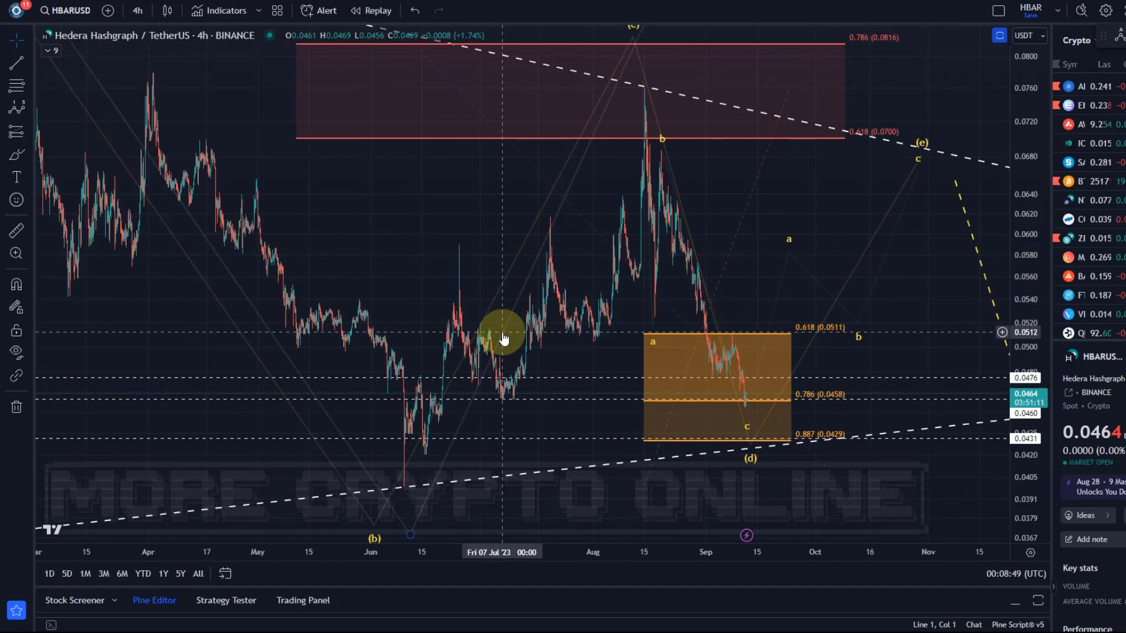
pyautogui.moveTo(1015, 178); pyautogui.dragTo(1026, 460)
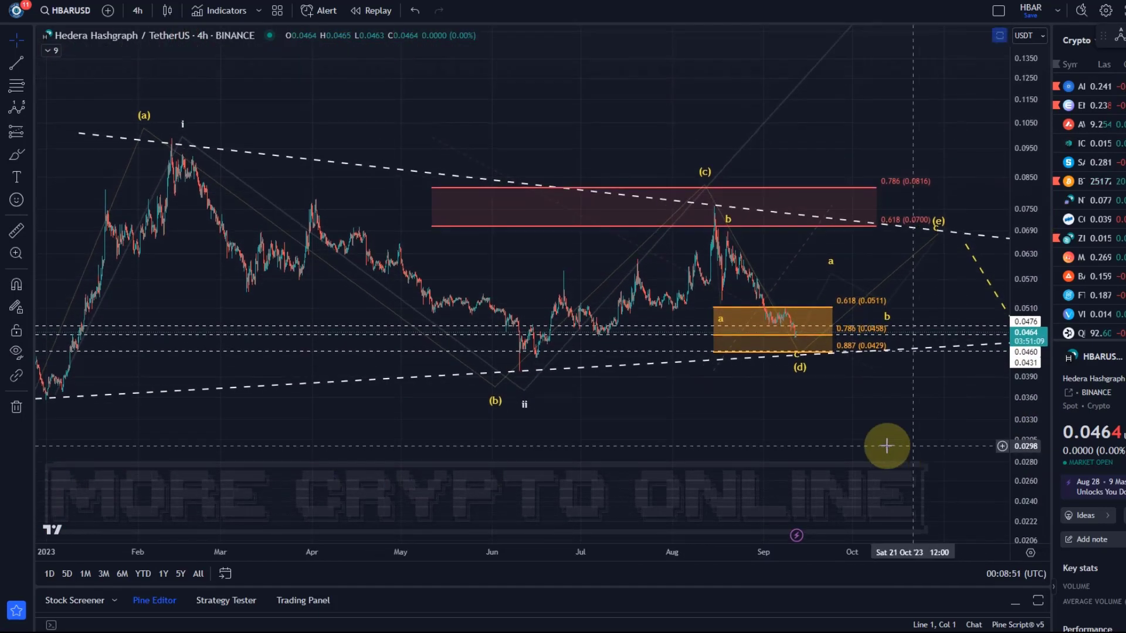
pyautogui.moveTo(860, 448); pyautogui.dragTo(671, 468)
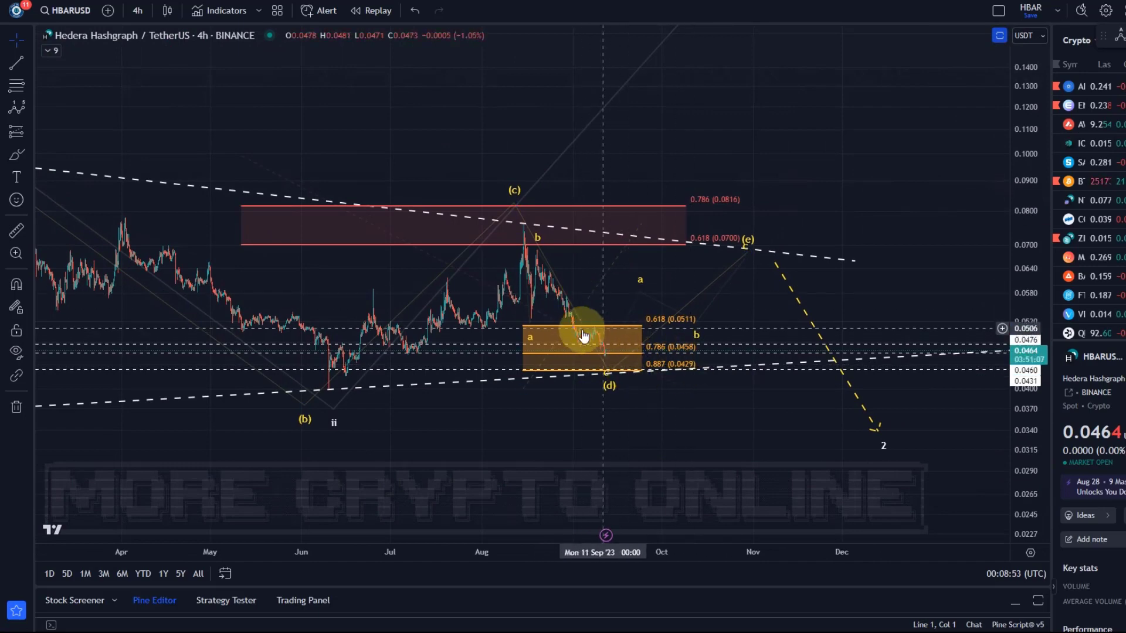
pyautogui.scroll(-2, 608, 367)
pyautogui.moveTo(616, 423); pyautogui.dragTo(513, 382)
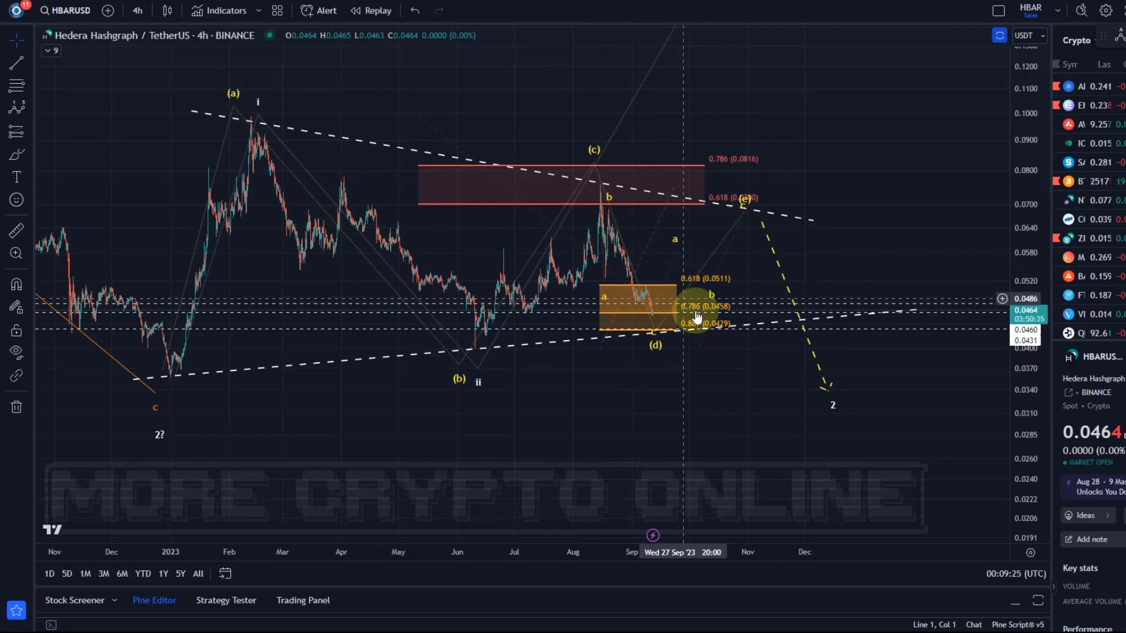
# - Move the wave a point of the projected a-b-c rally toward (e) to about 0.0576 on 22 September 2023
pyautogui.moveTo(1017, 397); pyautogui.dragTo(1080, 86)
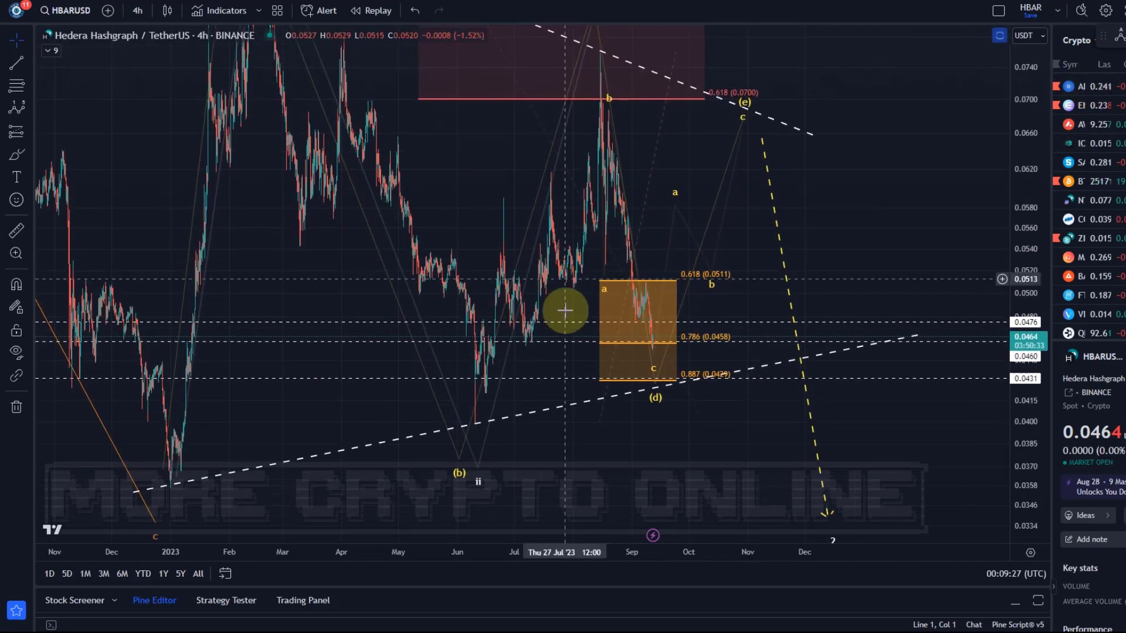
pyautogui.scroll(10, 567, 311)
pyautogui.moveTo(334, 256); pyautogui.dragTo(970, 312)
pyautogui.scroll(4, 810, 317)
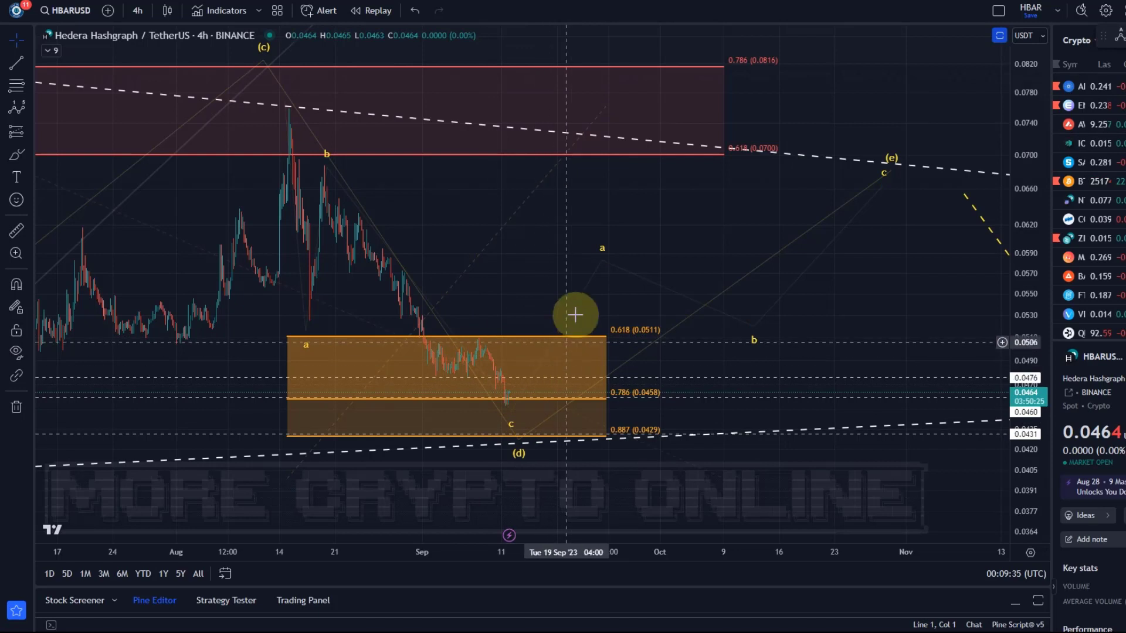
pyautogui.moveTo(600, 255)
pyautogui.mouseDown()
pyautogui.moveTo(574, 256)
pyautogui.moveTo(595, 267)
pyautogui.mouseUp()
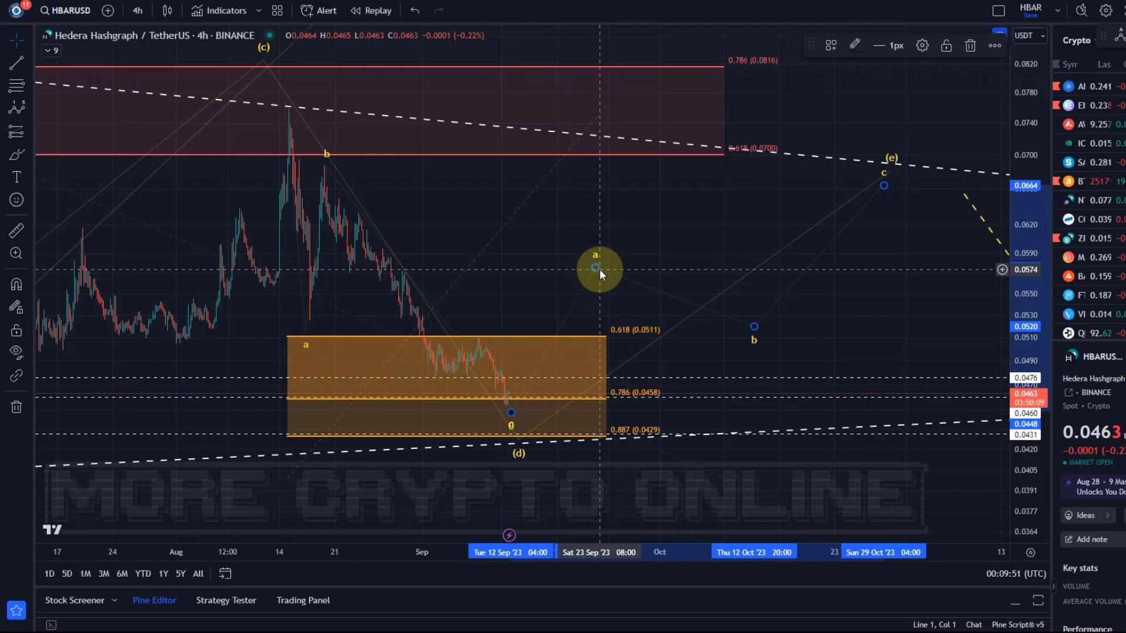
# - View the whole triangle pattern again with the projected wave (e) and the decline to wave 2
pyautogui.scroll(-10, 599, 272)
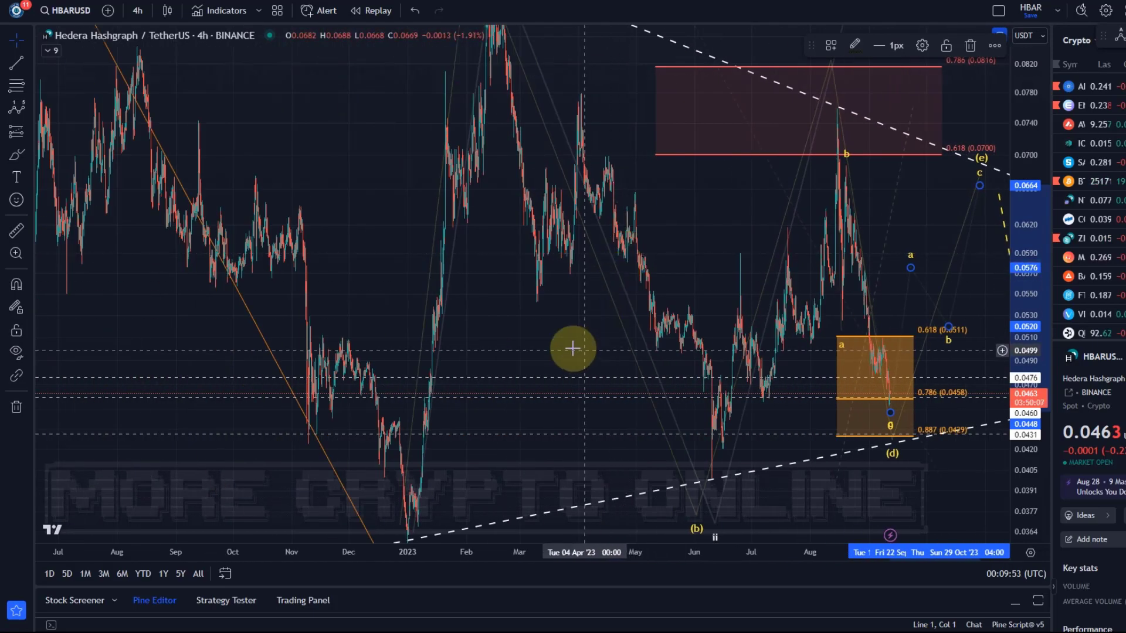
pyautogui.moveTo(573, 348); pyautogui.dragTo(374, 338)
pyautogui.moveTo(1033, 157); pyautogui.dragTo(1029, 451)
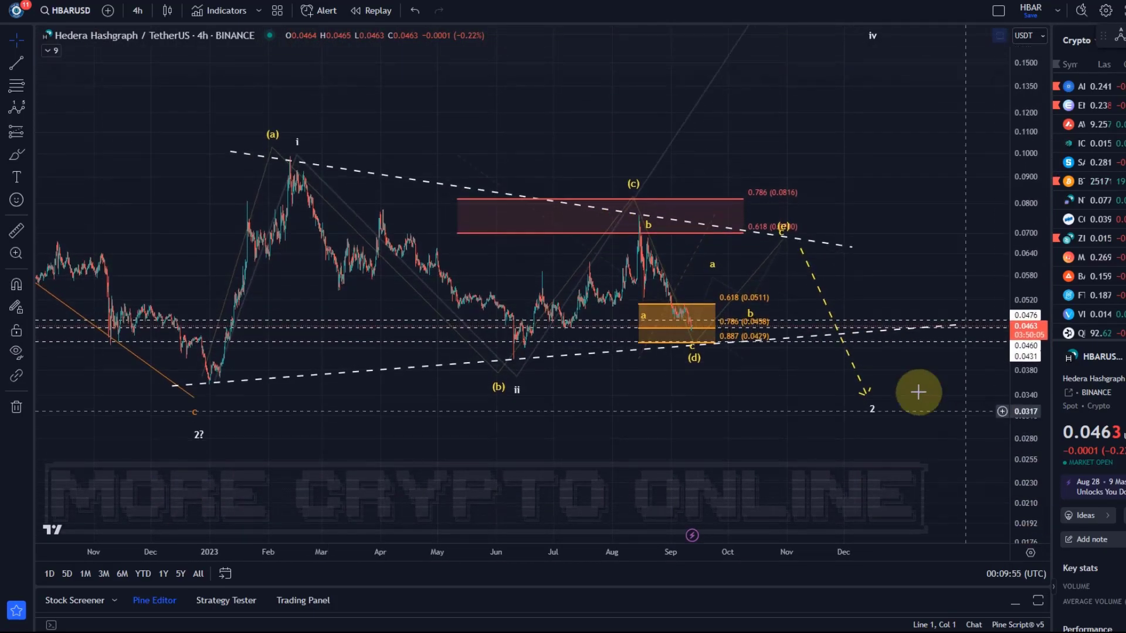